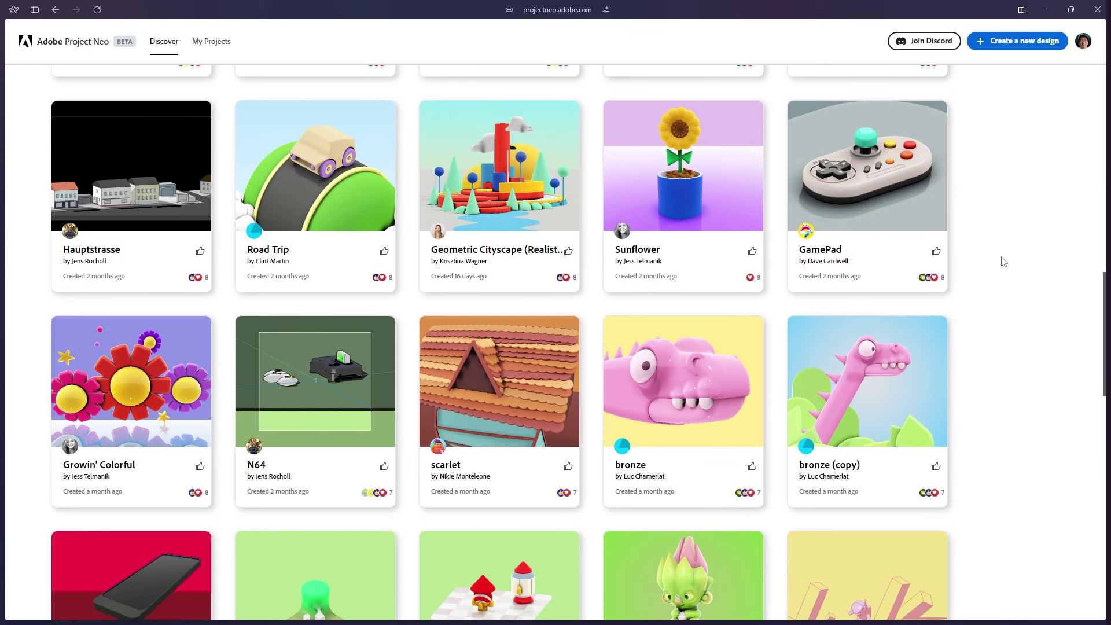
Step: Scroll down through the Discover gallery of community designs
scroll(1004, 261, down, 4)
scroll(1004, 262, down, 4)
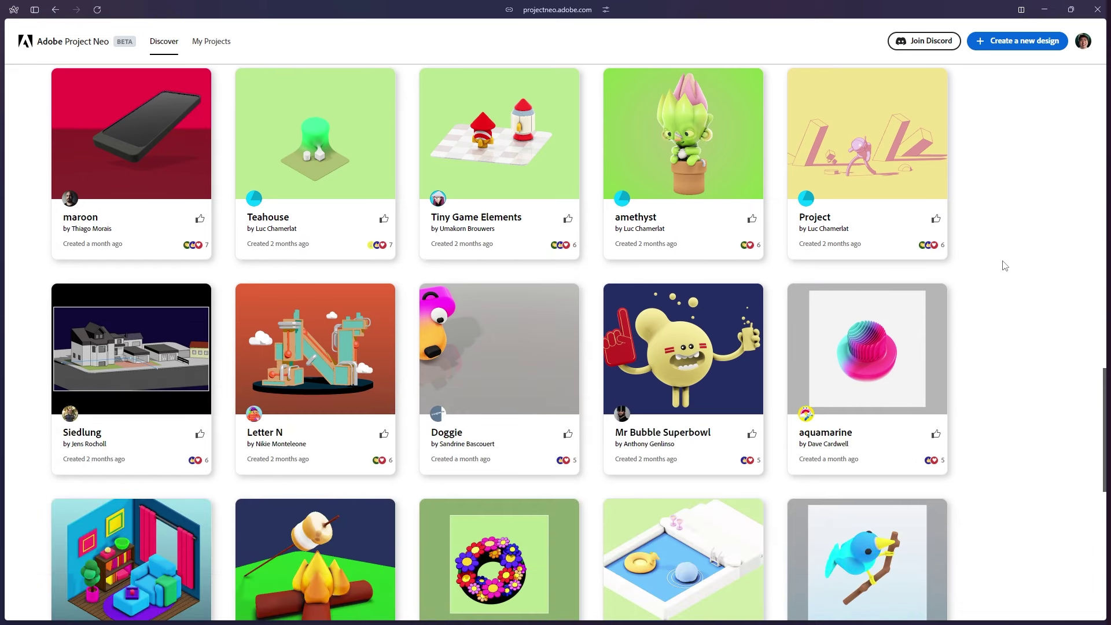
Step: Start a new 3D design and zoom the viewport out and back in
click(1015, 42)
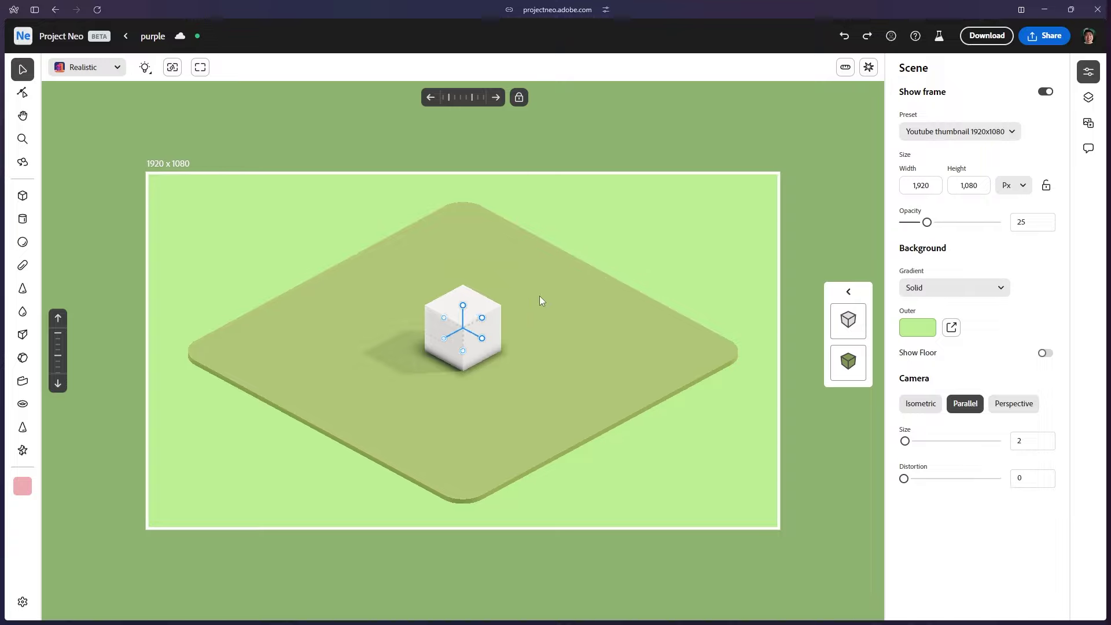
scroll(457, 335, down, 5)
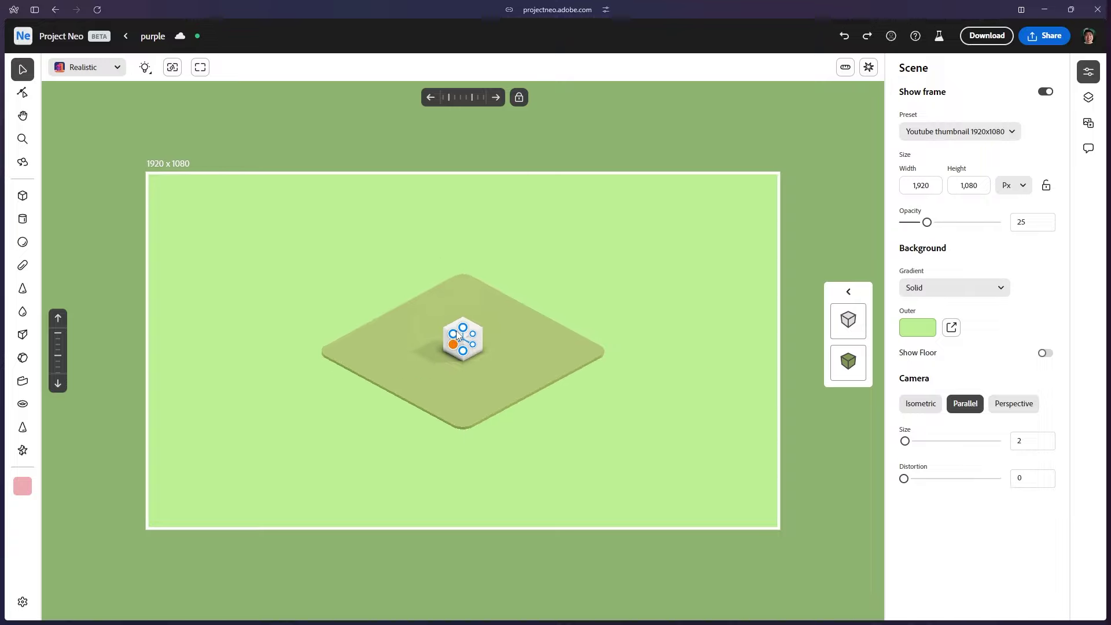
scroll(510, 449, up, 5)
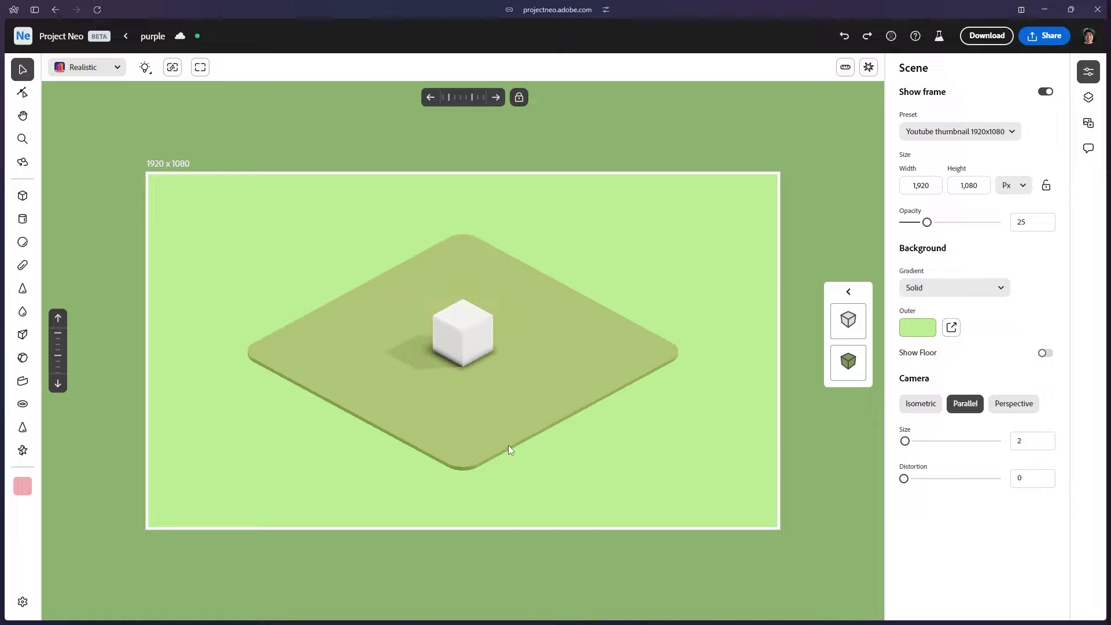
Step: Move the white cube slightly toward the lower-left of the plane's centre
click(496, 97)
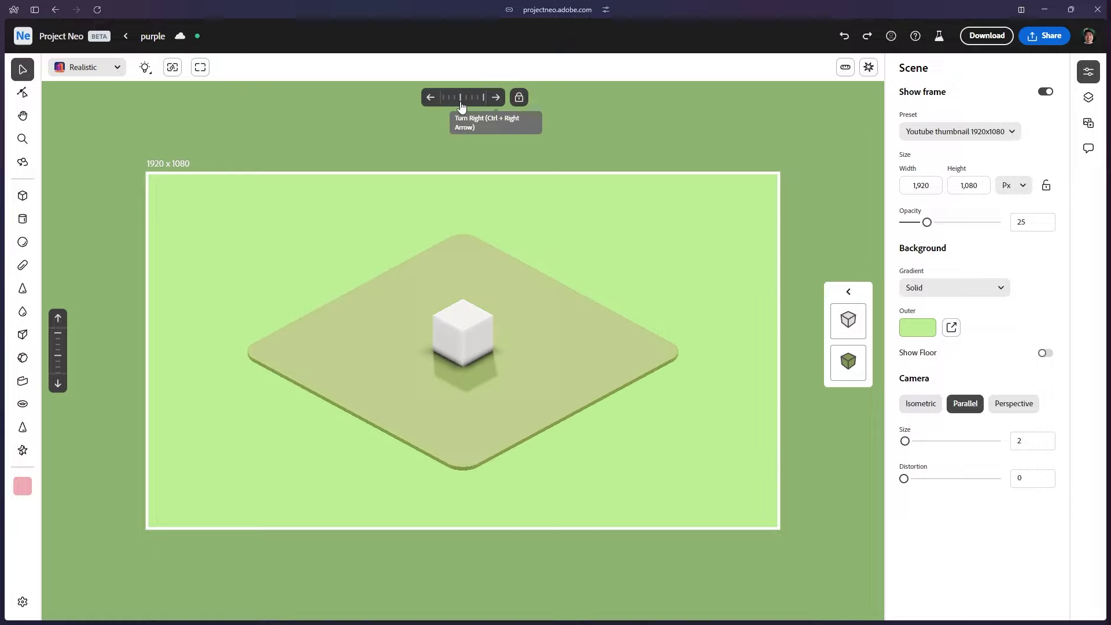
click(432, 103)
click(433, 103)
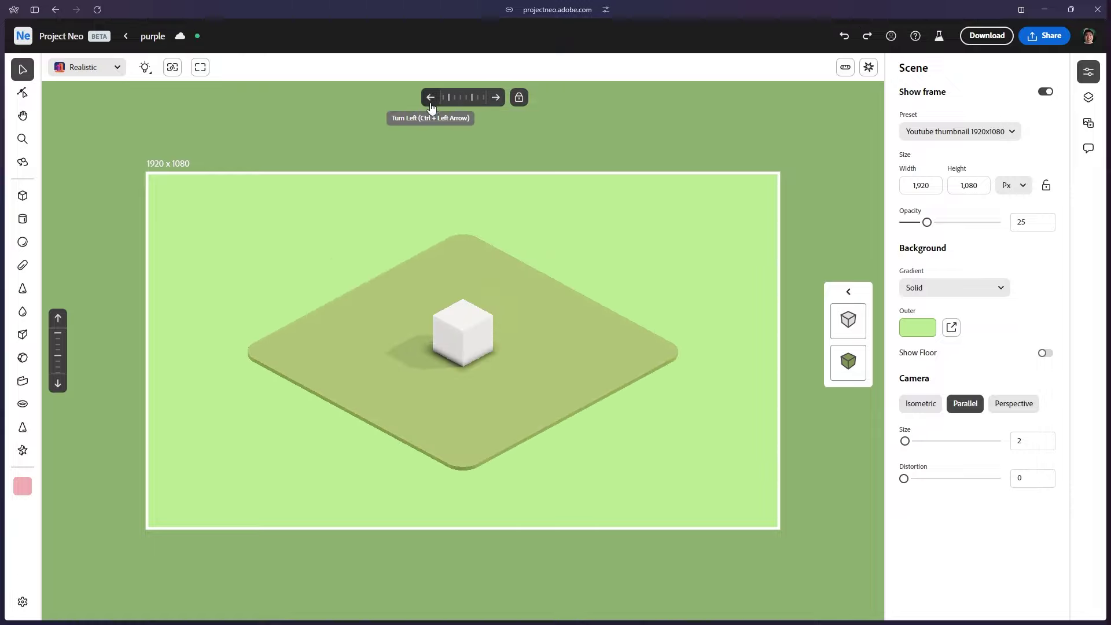
click(58, 383)
click(472, 337)
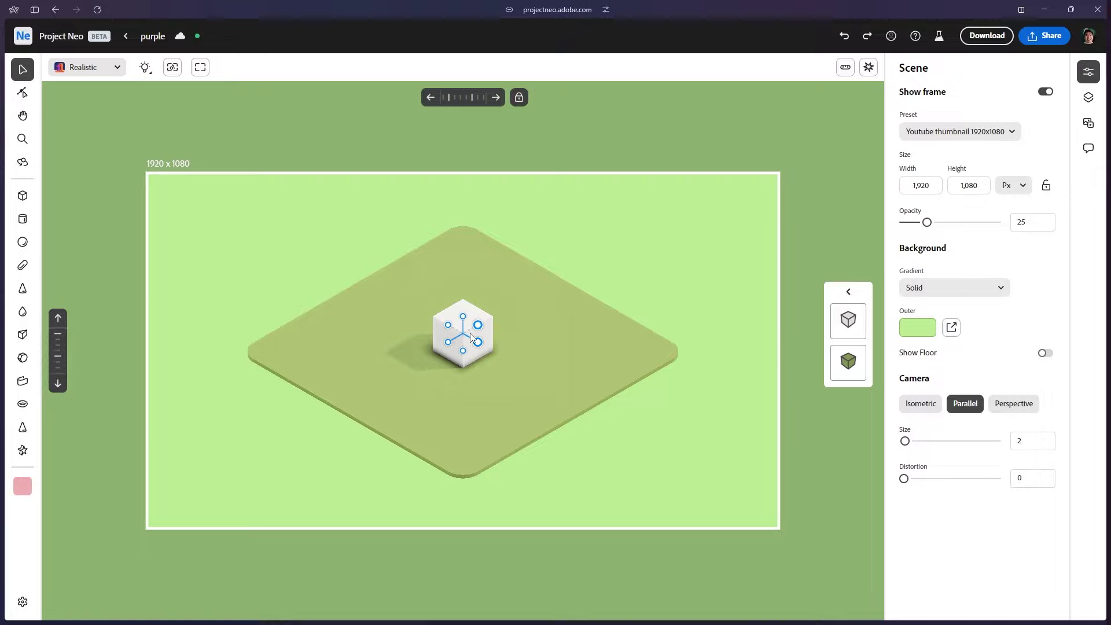
mouse_move(469, 339)
mouse_down()
mouse_move(442, 315)
mouse_move(501, 350)
mouse_move(452, 361)
mouse_move(461, 357)
mouse_up()
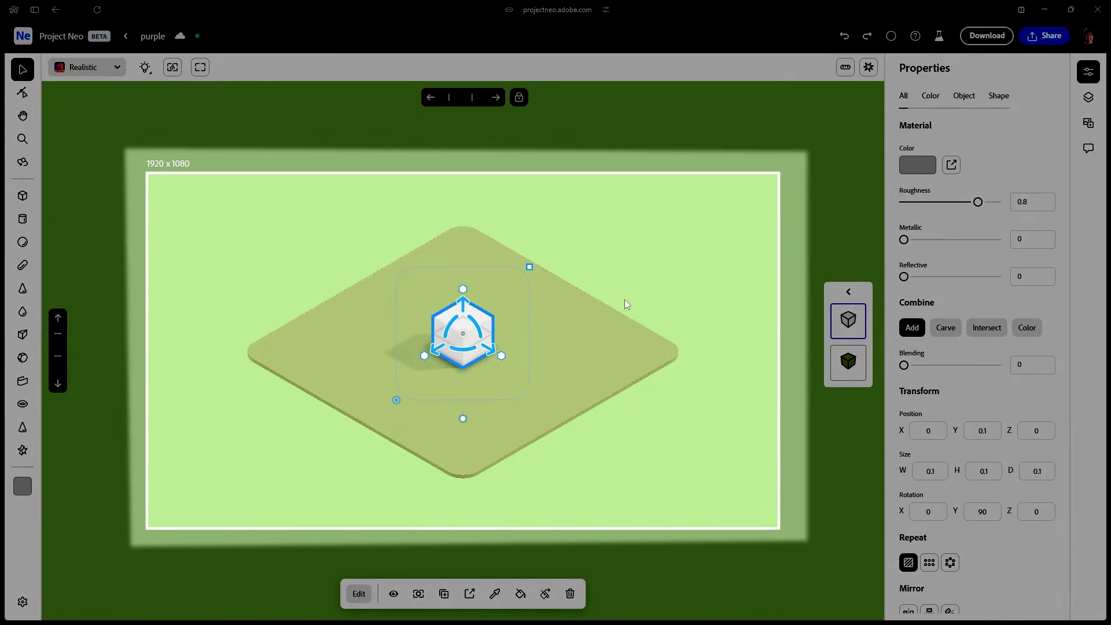
Step: Stretch the cube deeper toward the lower-left, undoing the trial lift and height stretch
click(643, 287)
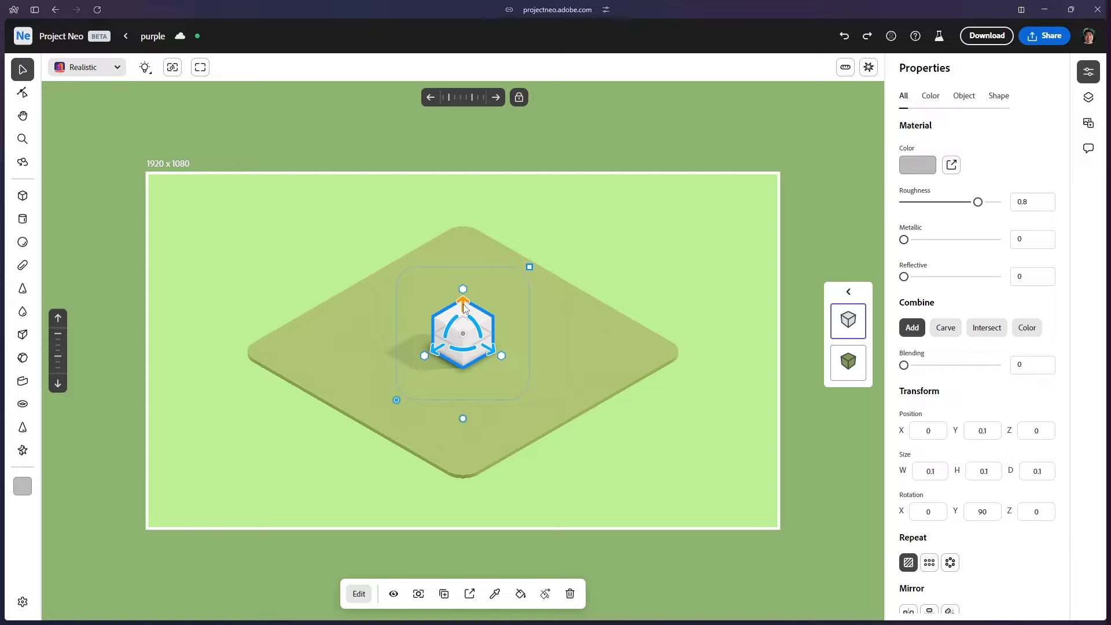
mouse_move(464, 307)
mouse_down()
mouse_move(469, 259)
mouse_move(469, 313)
mouse_up()
drag(489, 348, 655, 432)
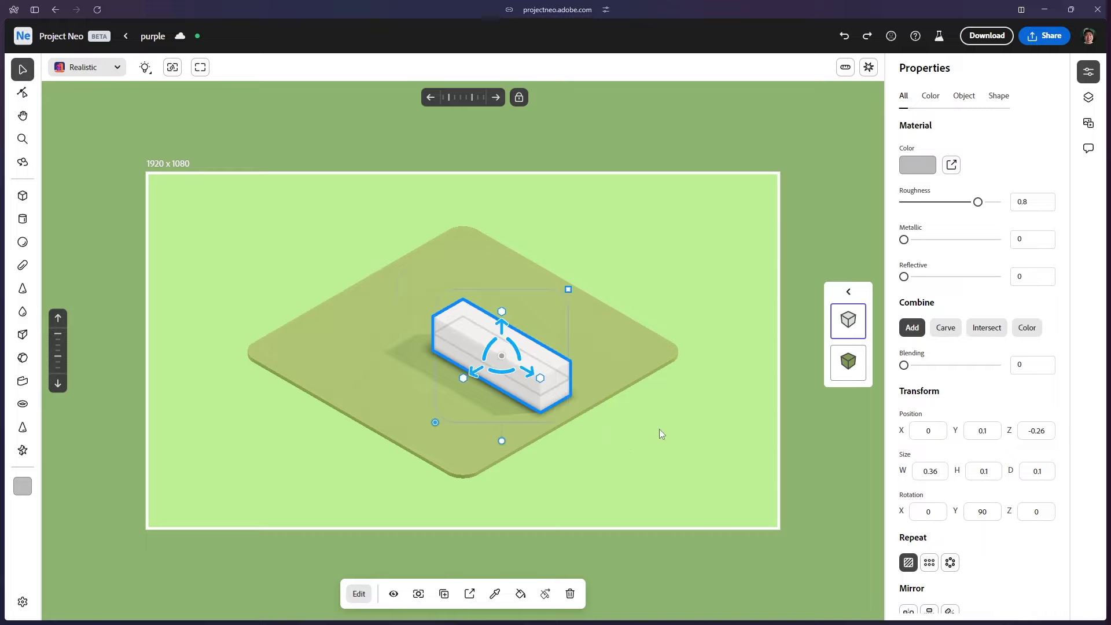
key(ctrl+z)
drag(463, 277, 463, 234)
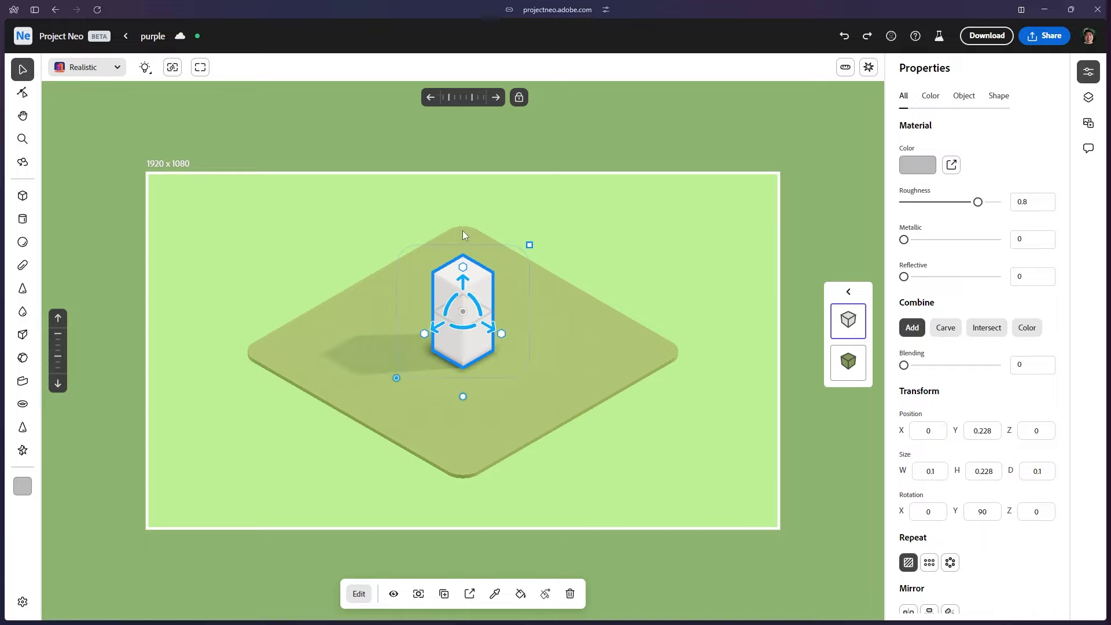
key(ctrl+z)
drag(402, 374, 366, 390)
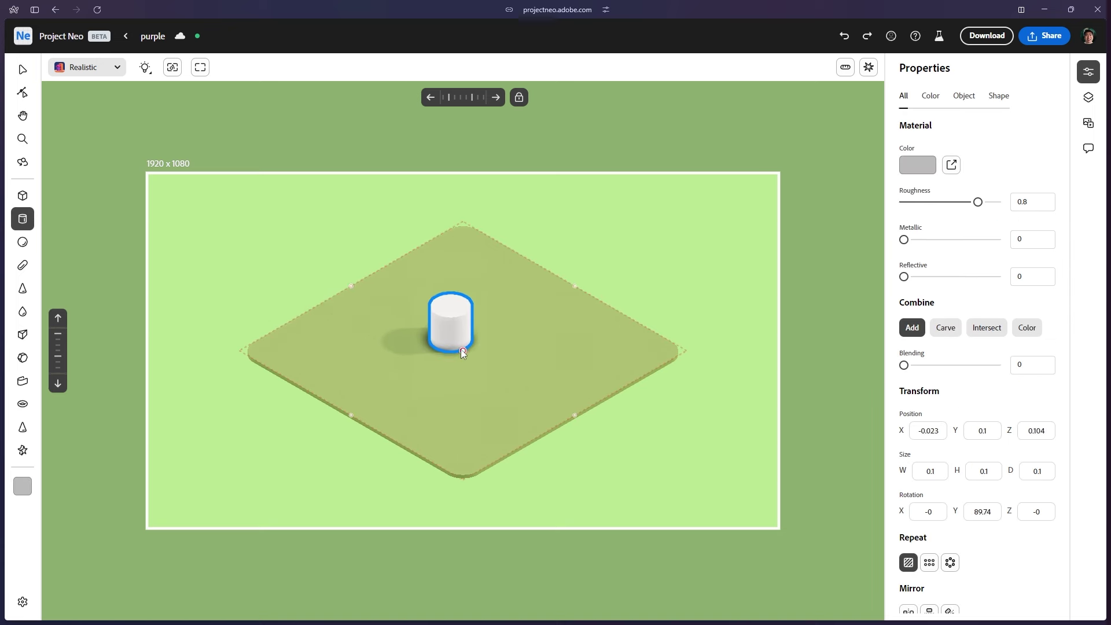
Step: Place a cylinder at the plane's centre and colour it bright magenta
click(467, 354)
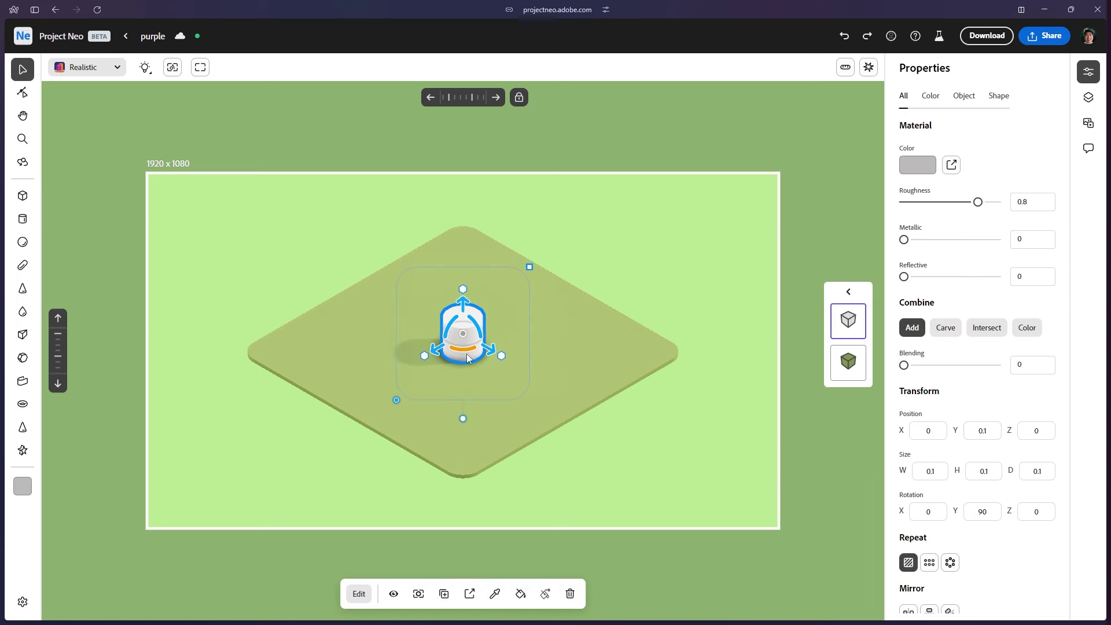
click(680, 275)
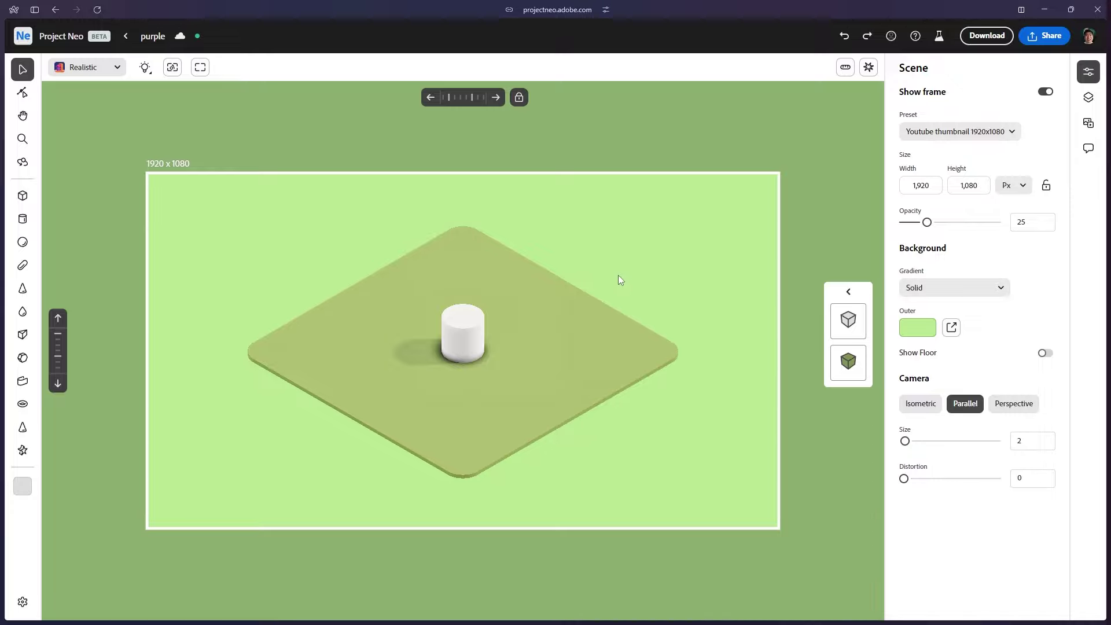
click(463, 336)
click(918, 165)
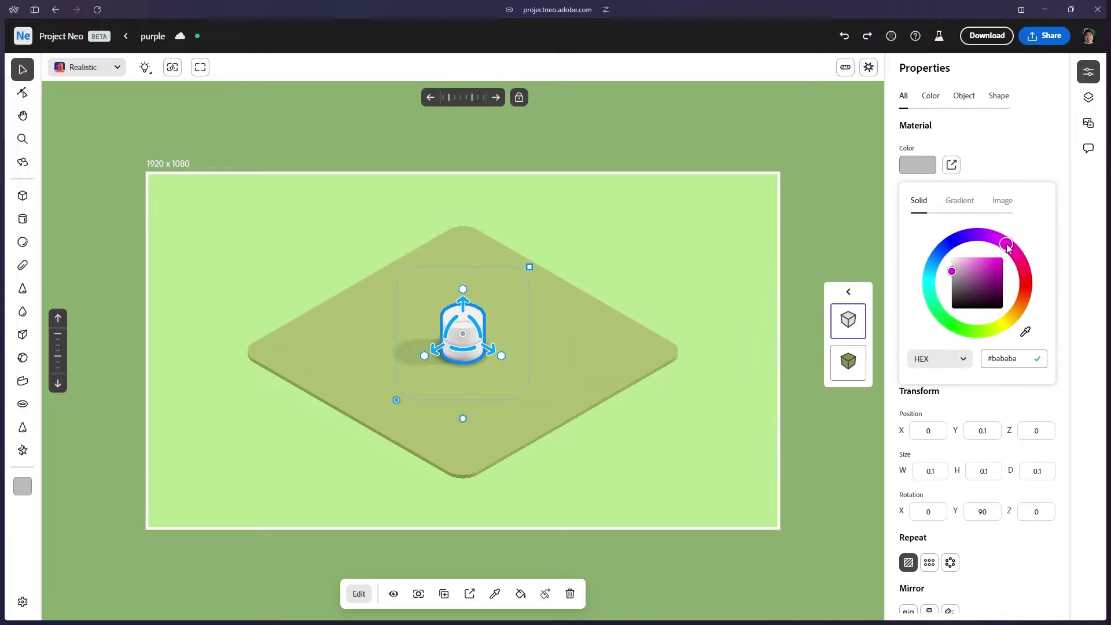
drag(982, 267, 1004, 260)
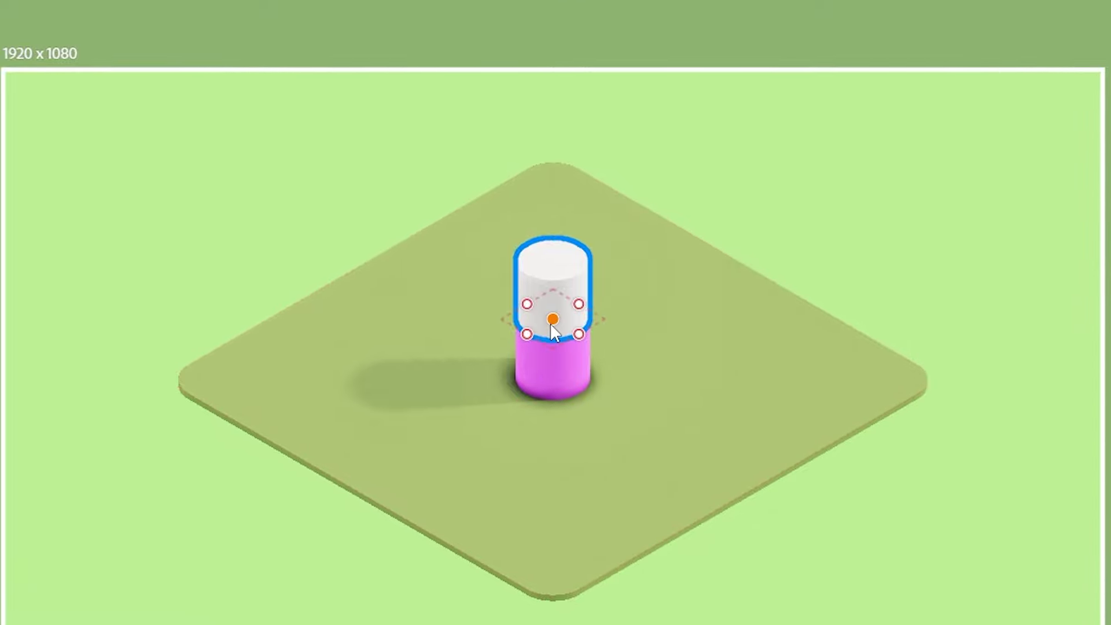
Step: Lower the pink cylinder onto the green one and stack a duplicated green cylinder on top
click(551, 325)
click(838, 242)
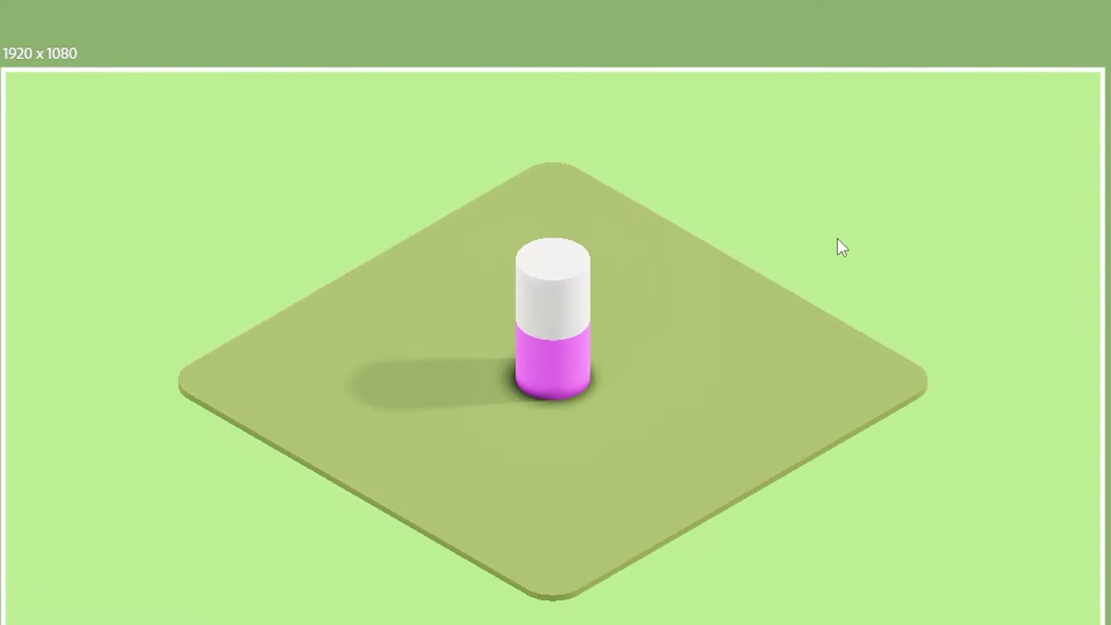
click(553, 290)
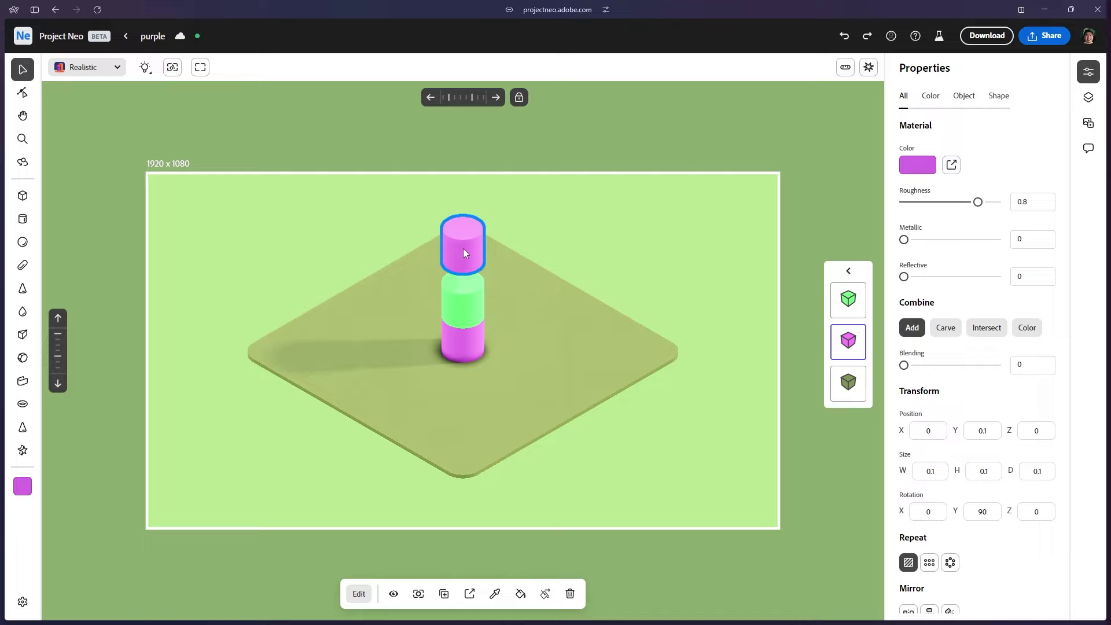
drag(465, 253, 467, 282)
click(472, 320)
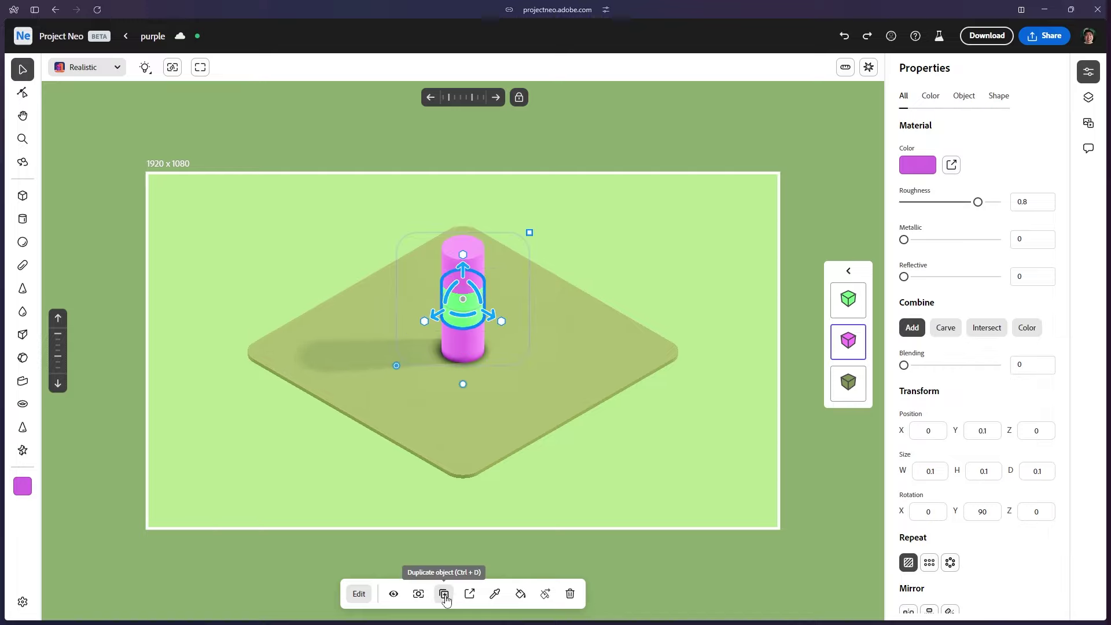
click(444, 595)
drag(462, 301, 463, 226)
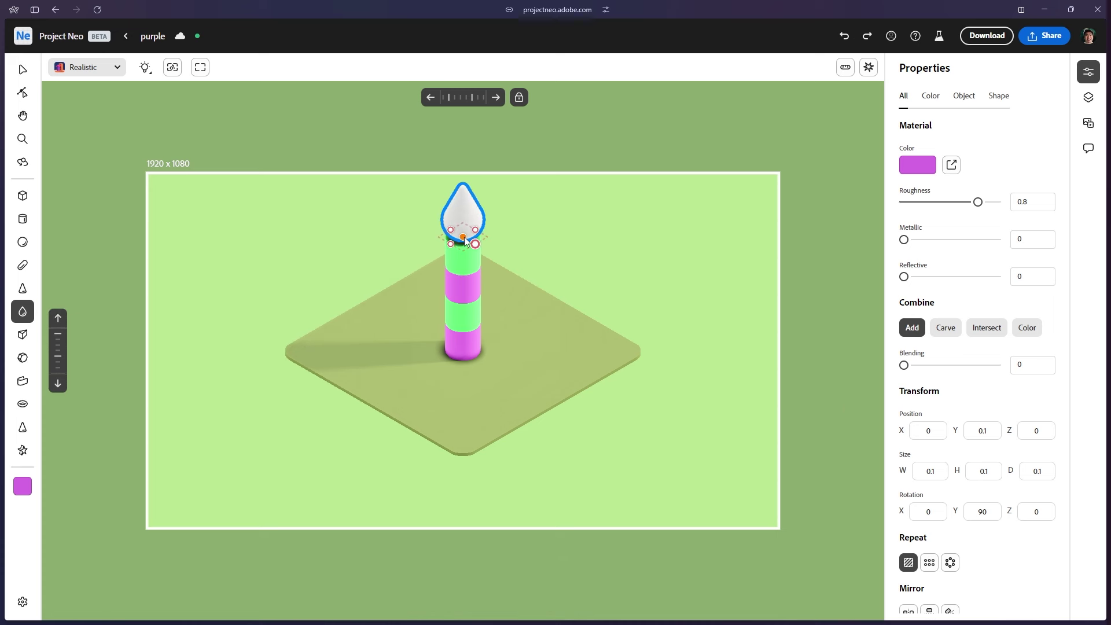
Step: Place a drop shape atop the column and colour it orange (#e67332) as the flame
click(464, 237)
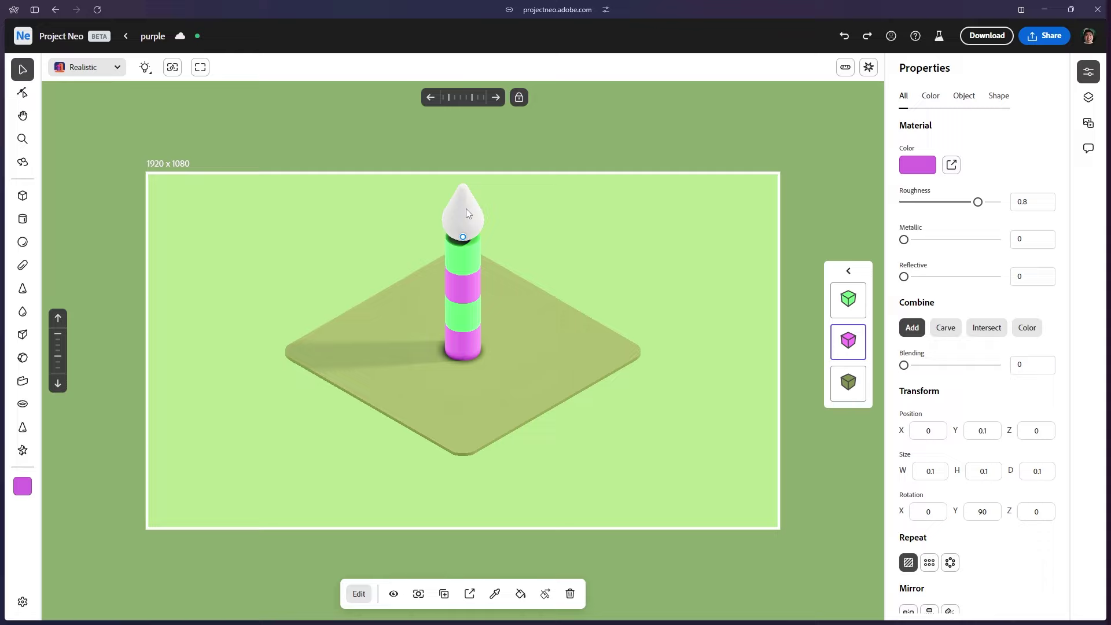
click(467, 213)
click(919, 167)
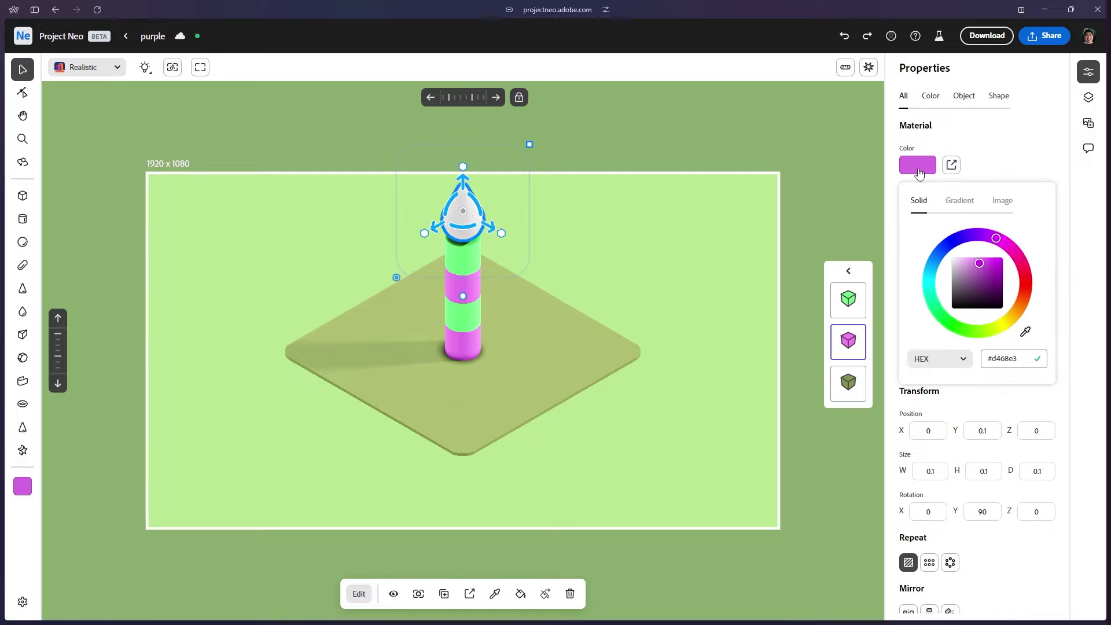
click(463, 237)
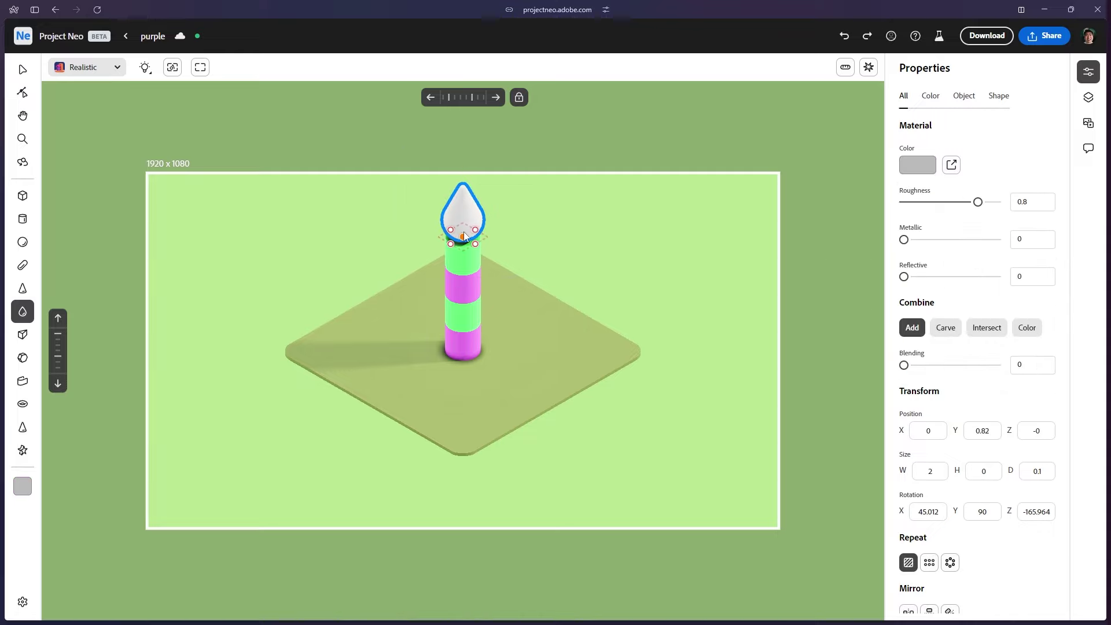
click(921, 169)
click(992, 264)
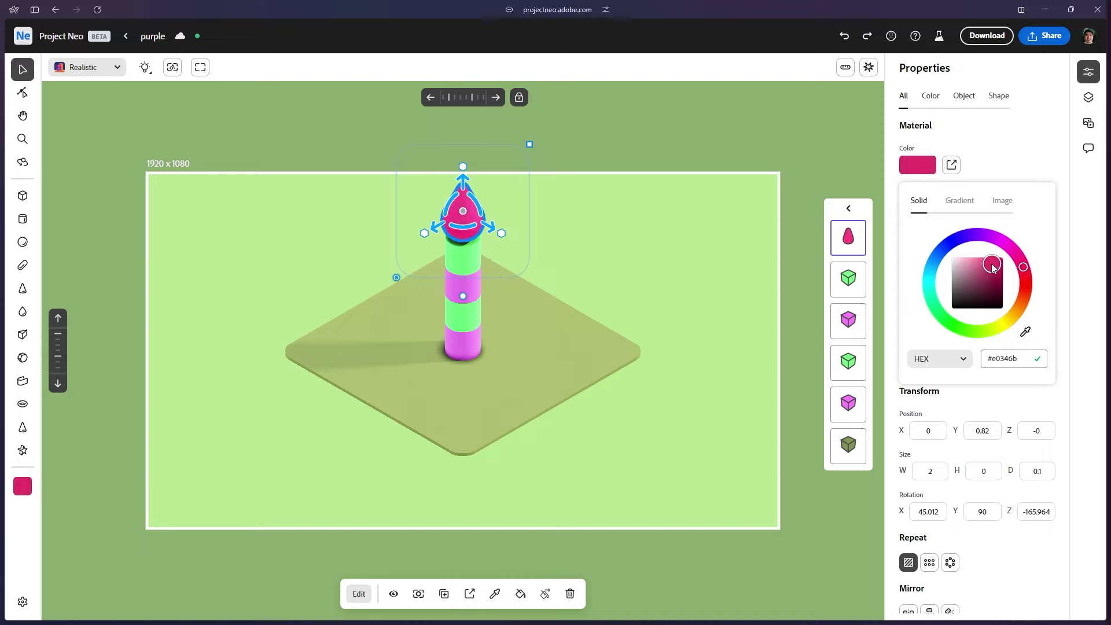
drag(1029, 294, 1022, 302)
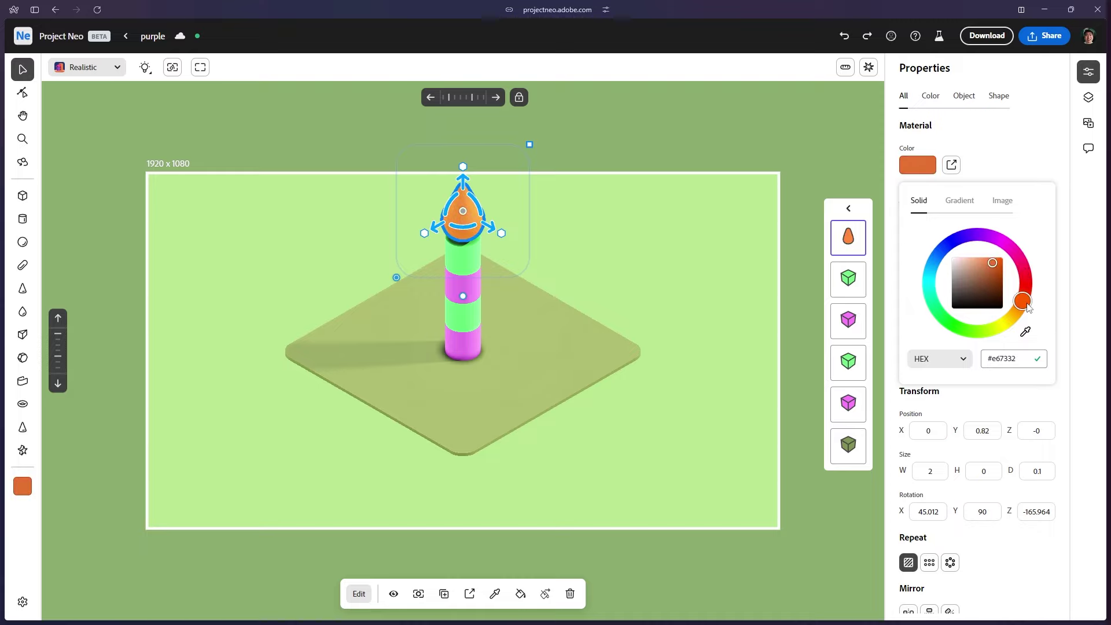
click(727, 280)
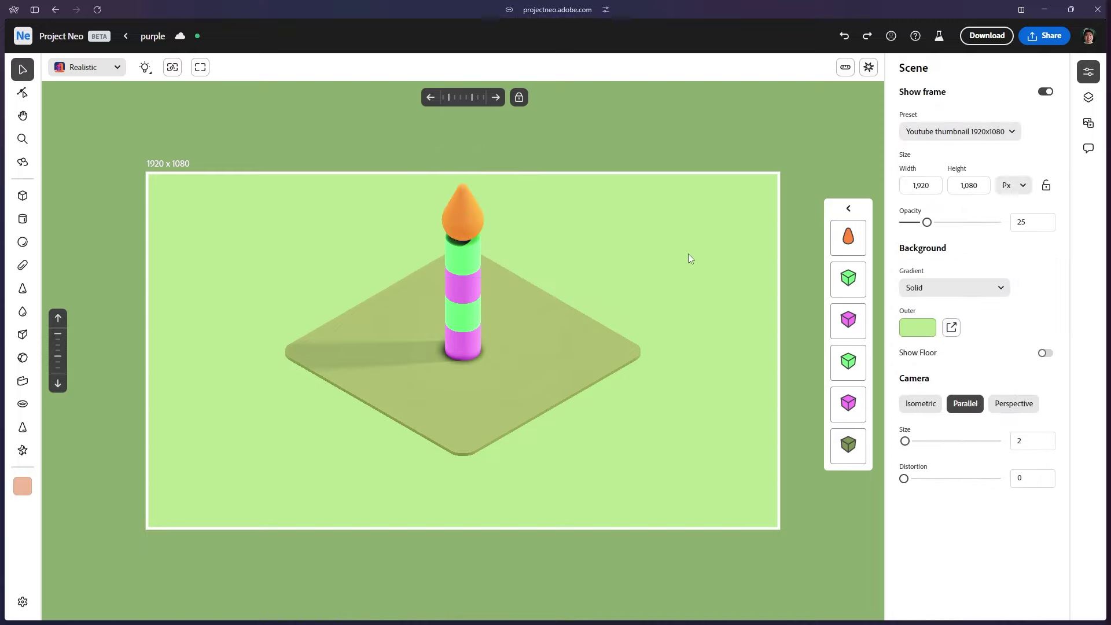
Step: Pan the view and set the Background Outer colour to near-black #141414
click(22, 115)
mouse_move(545, 265)
mouse_down()
mouse_move(554, 291)
mouse_move(564, 262)
mouse_up()
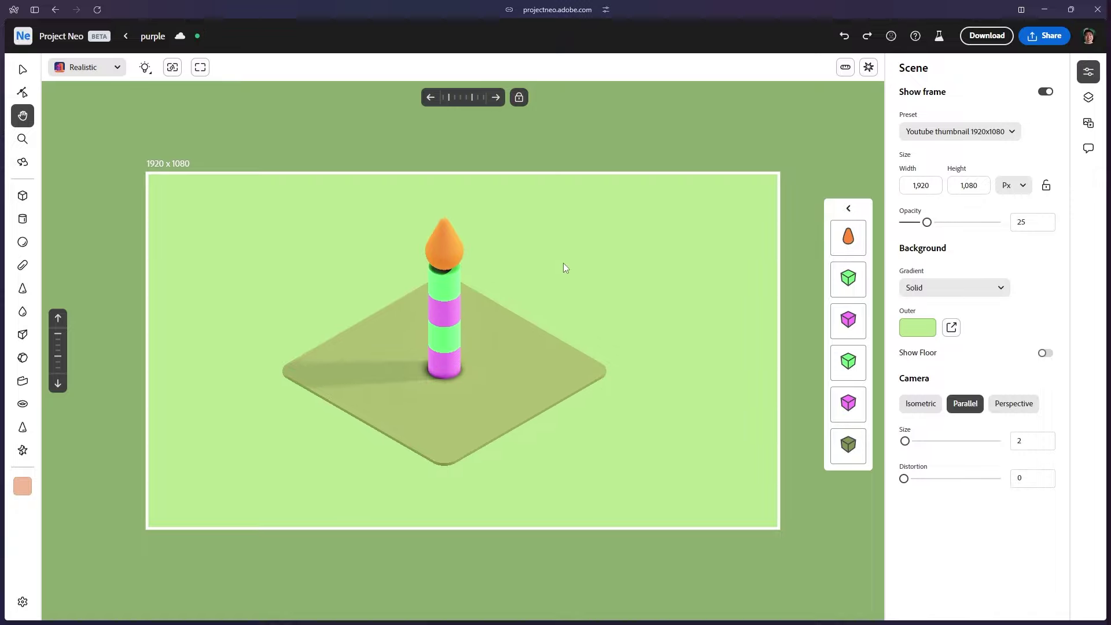
click(926, 338)
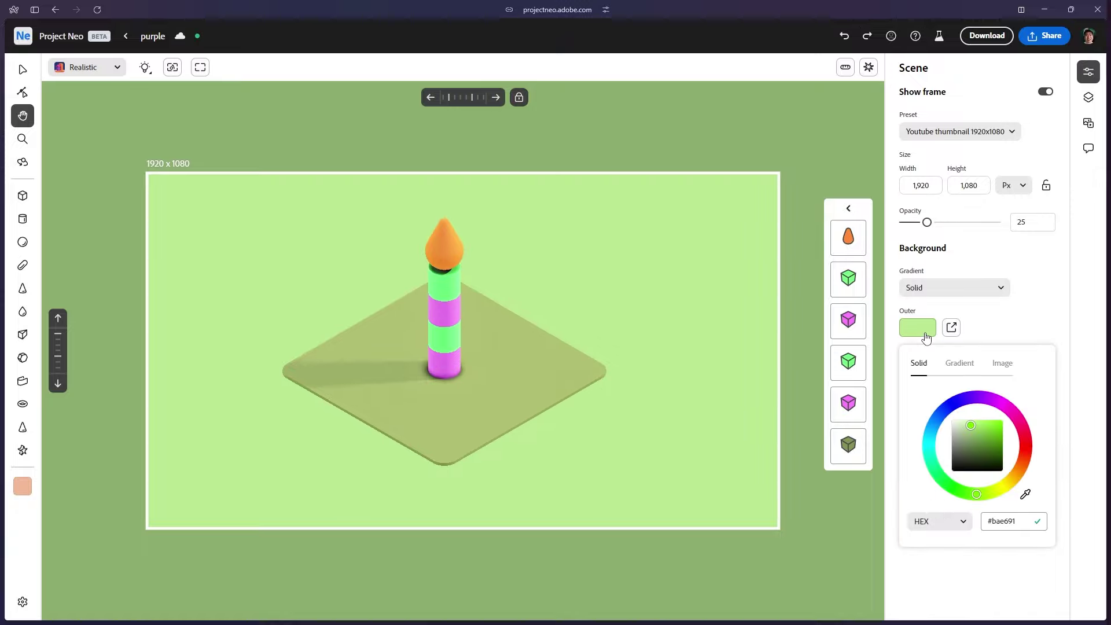
drag(929, 431, 940, 477)
drag(961, 440, 954, 468)
click(895, 449)
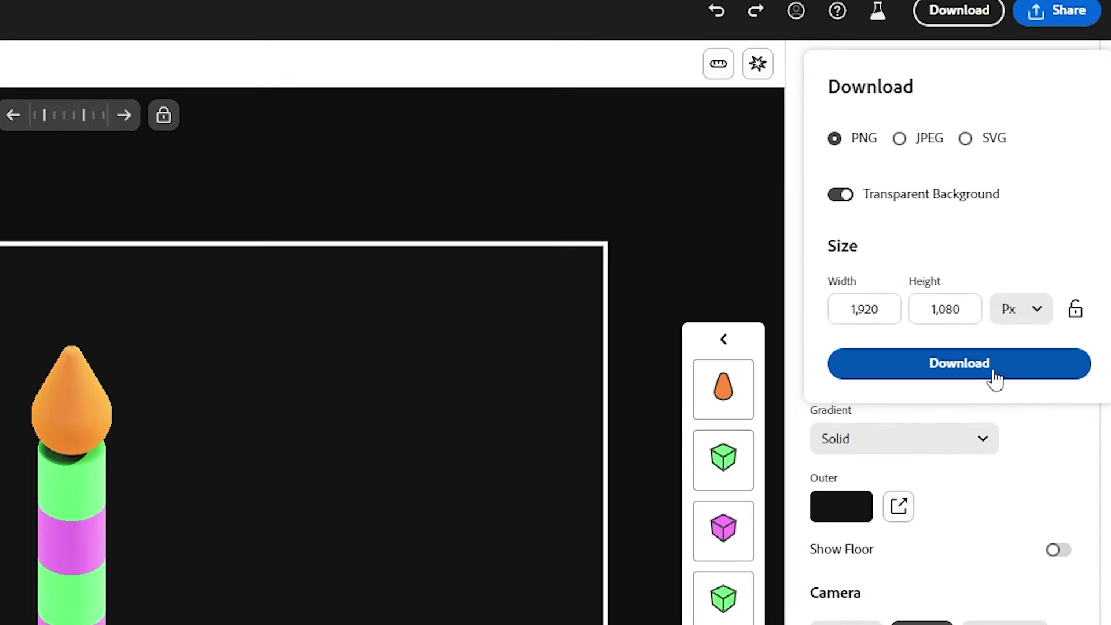
Step: Download the candle scene as a 1920×1080 PNG with transparent background
click(995, 374)
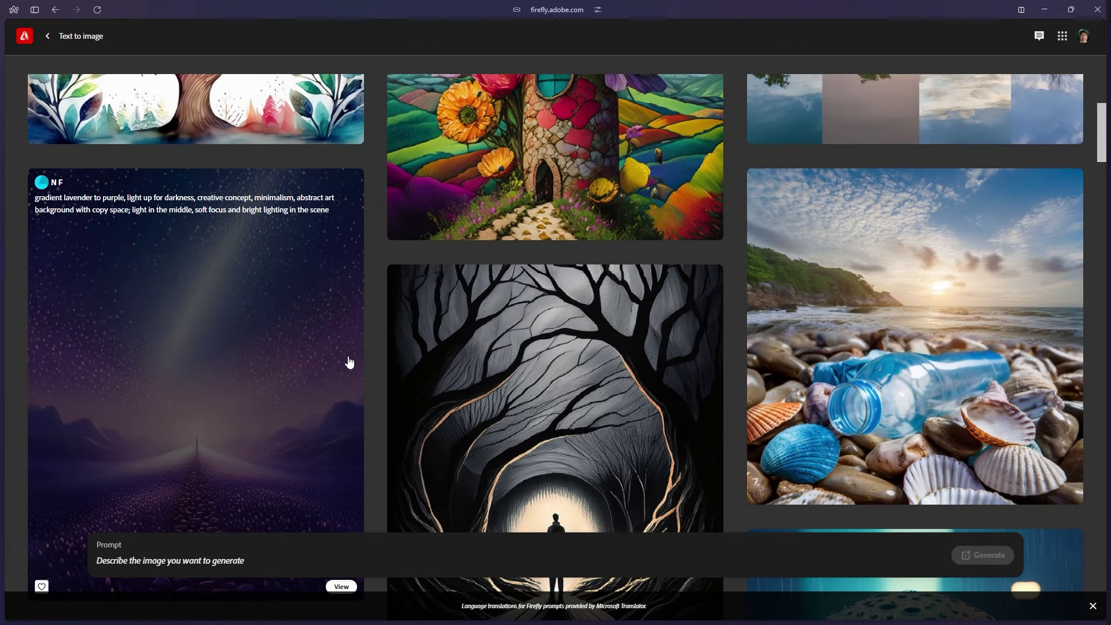
Step: Open the lavender gallery prompt in Firefly Text to image and set Widescreen (16:9) aspect ratio
click(250, 347)
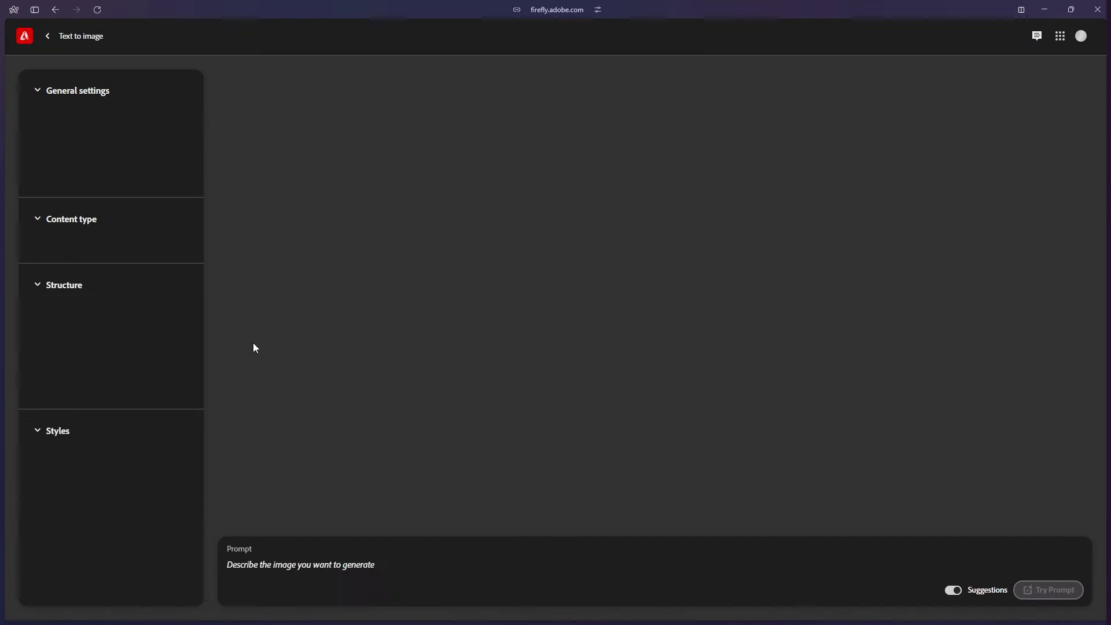
click(166, 175)
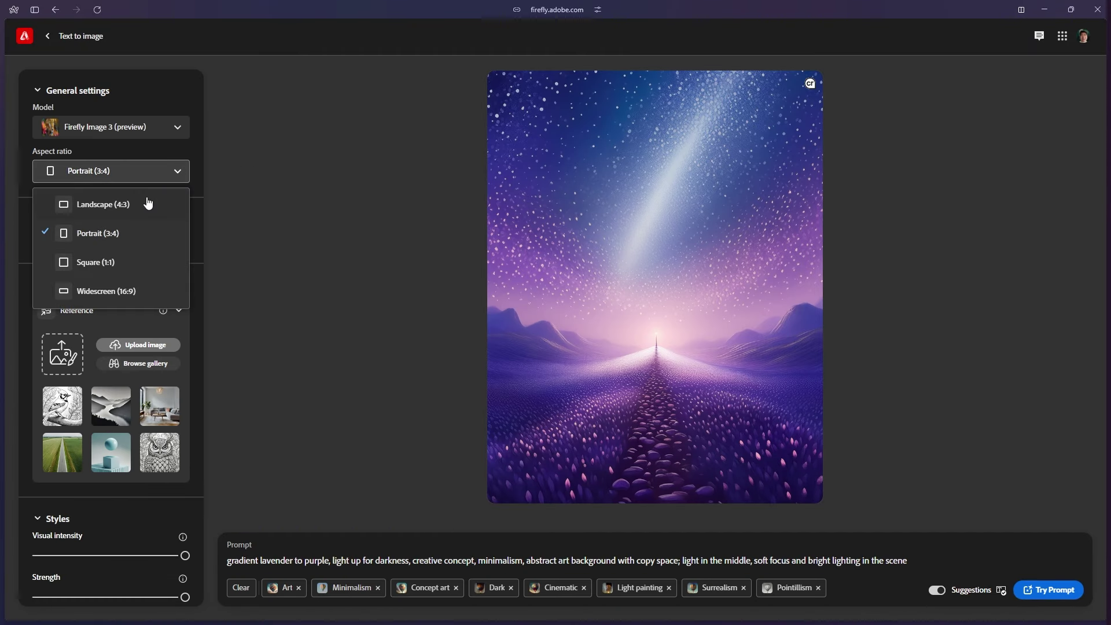
click(128, 291)
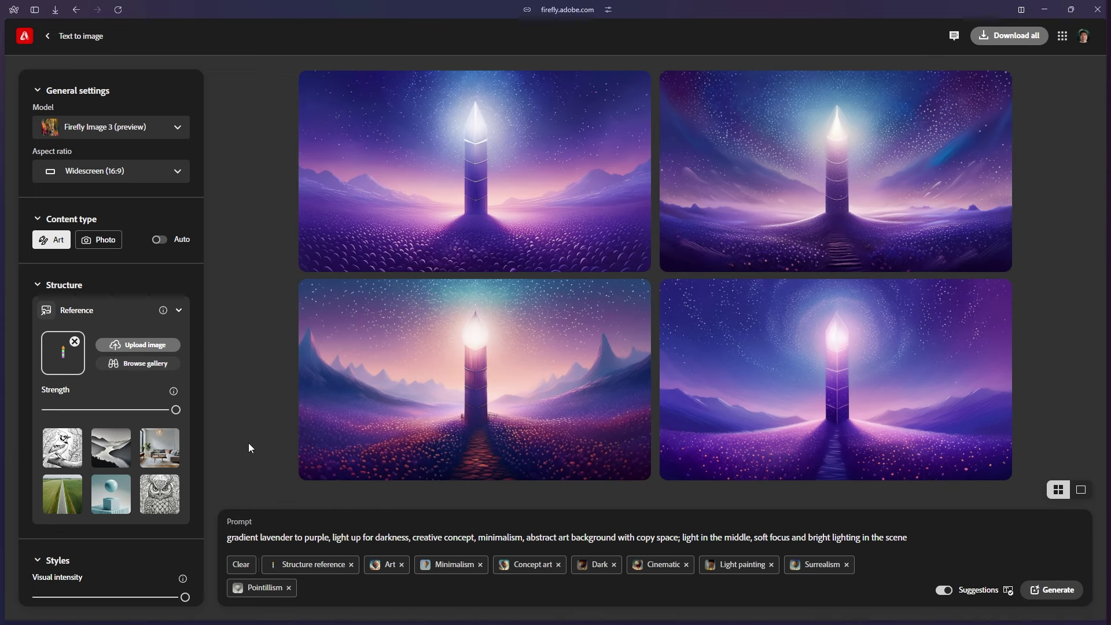
mouse_move(378, 440)
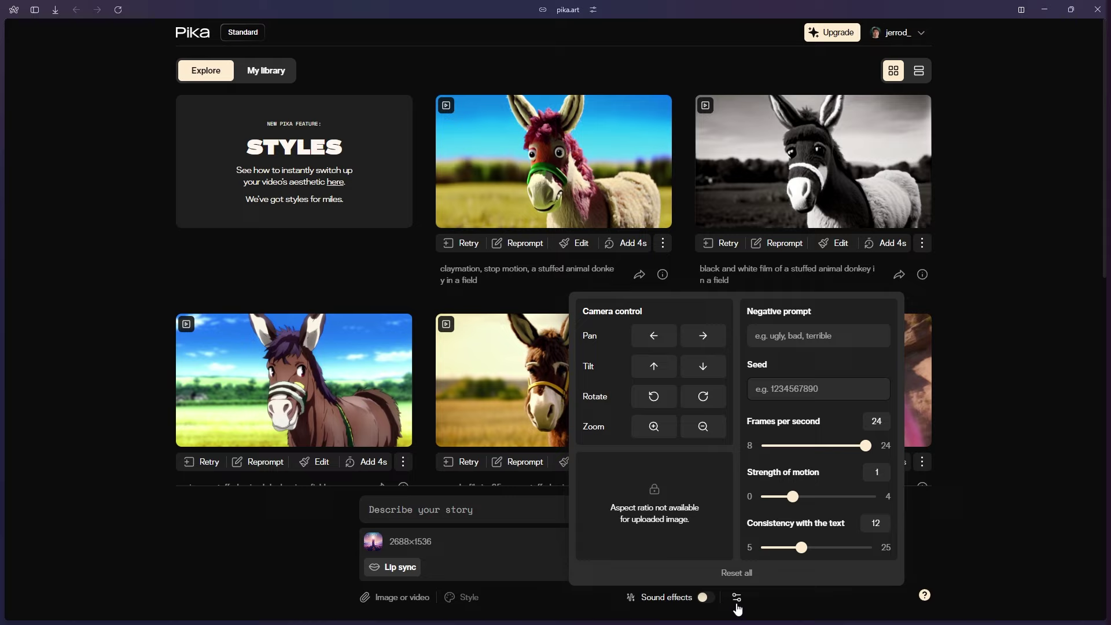
Step: Close Pika's advanced video settings once zoom-out camera motion is set
click(961, 528)
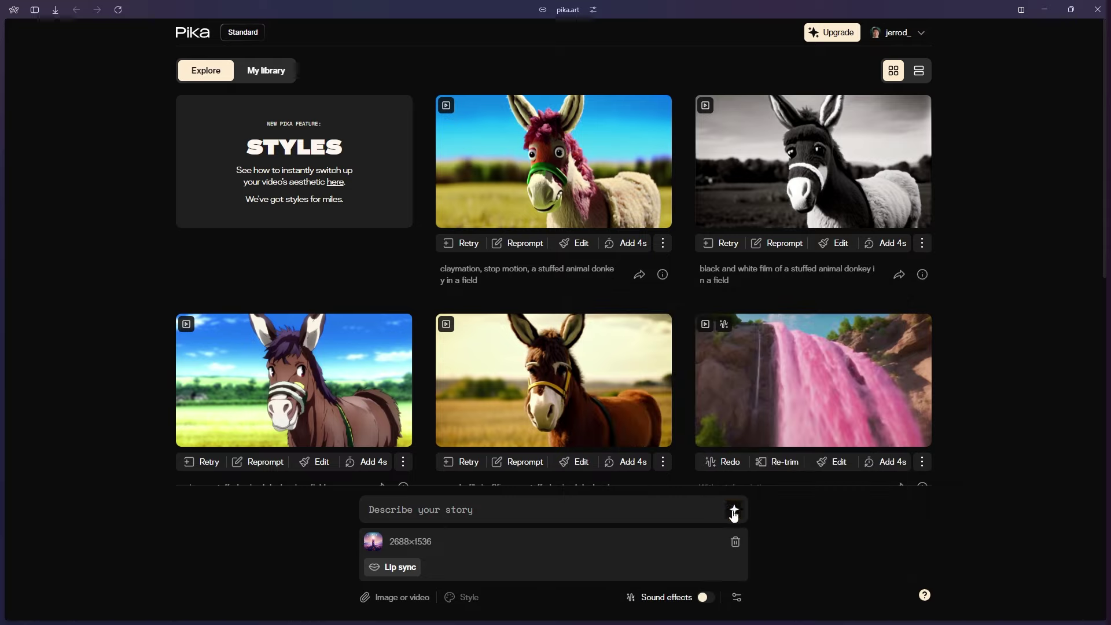